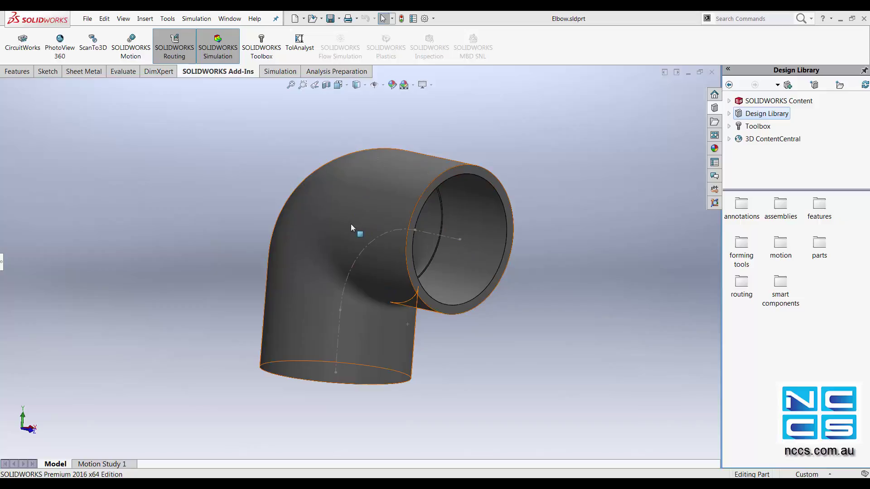
# Load the SOLIDWORKS Routing add-in alongside Simulation for the Elbow part
pyautogui.click(187, 58)
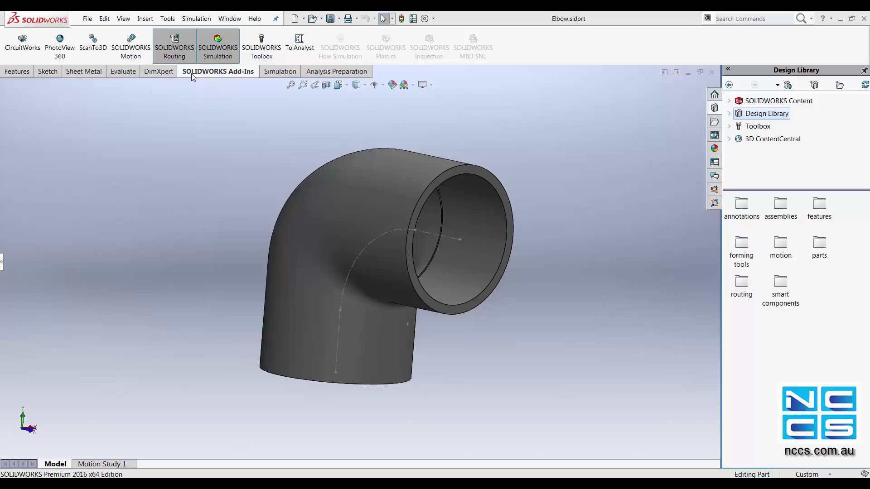
# Launch the Routing Library Manager from Tools > Routing > Routing Tools
pyautogui.click(167, 18)
pyautogui.moveTo(199, 72)
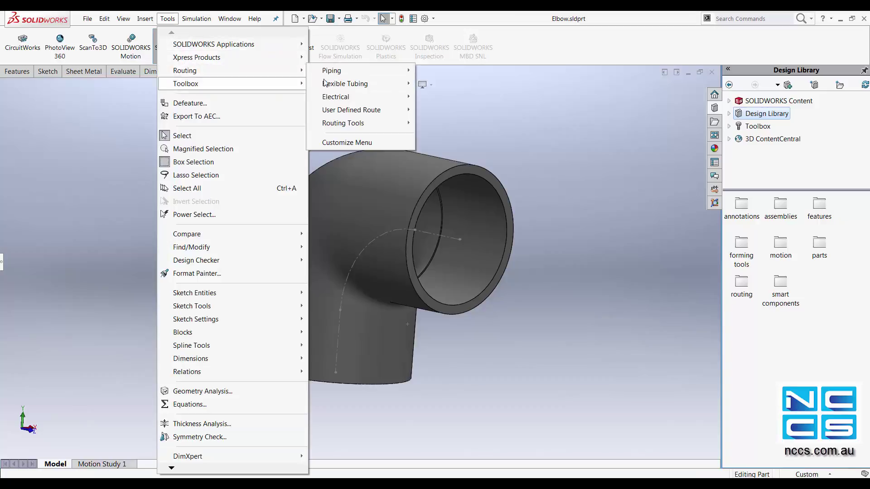
pyautogui.moveTo(363, 123)
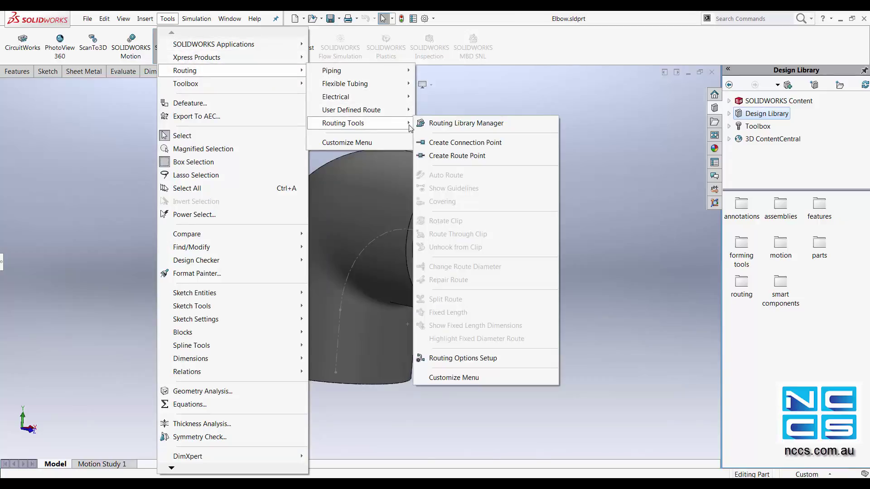
pyautogui.click(516, 124)
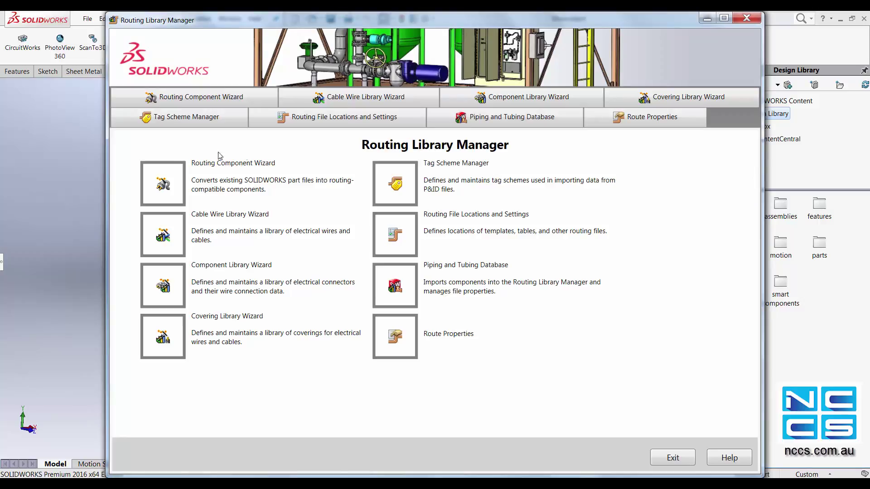
# Start the Routing Component Wizard with route type Piping and component type Elbow
pyautogui.click(172, 185)
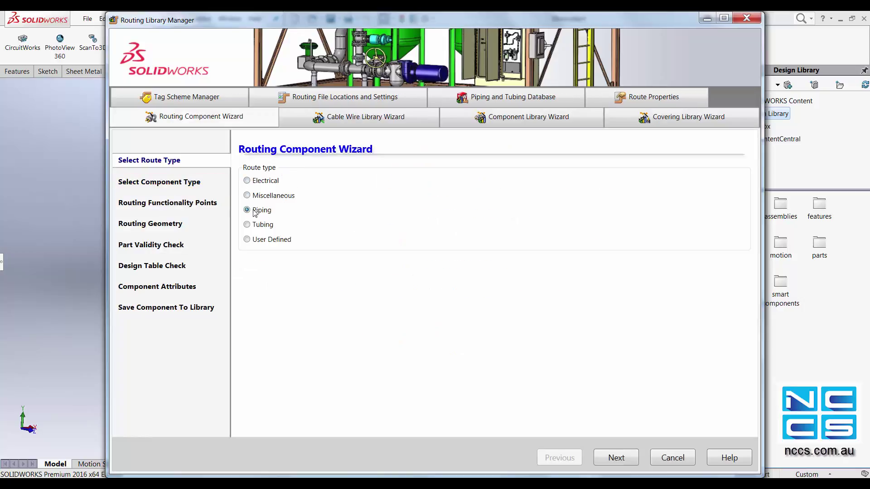
pyautogui.click(616, 458)
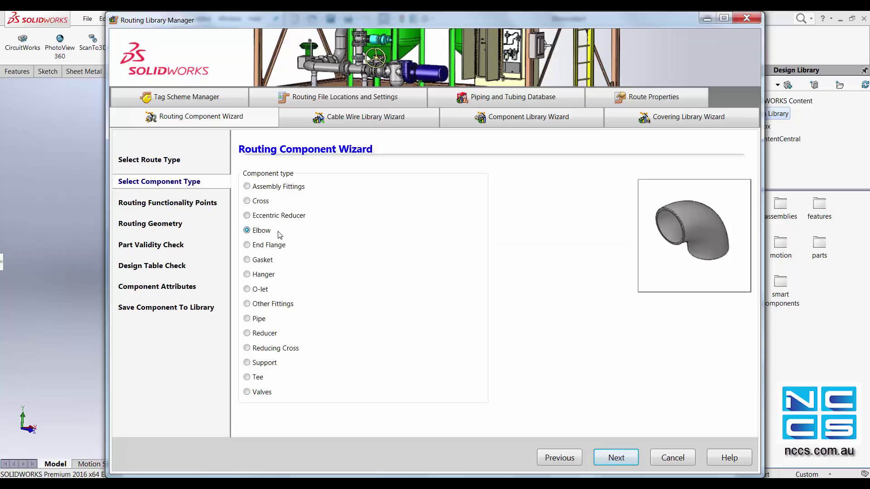
pyautogui.click(612, 458)
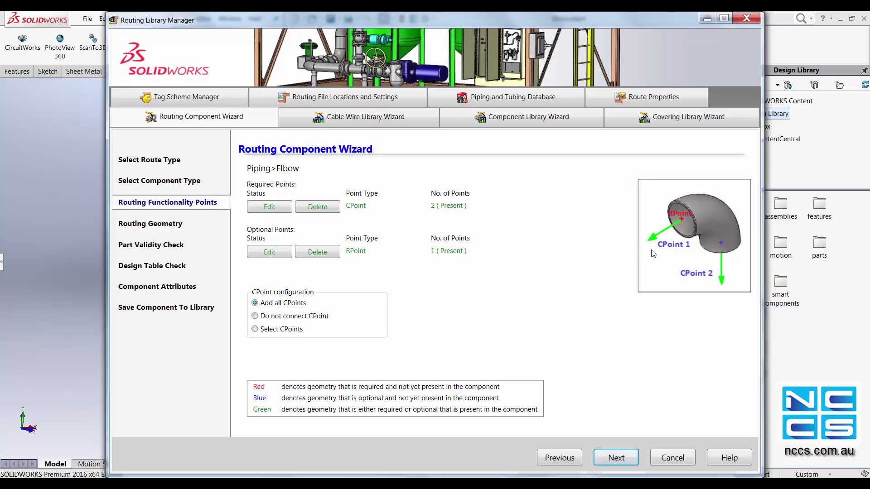
pyautogui.click(280, 209)
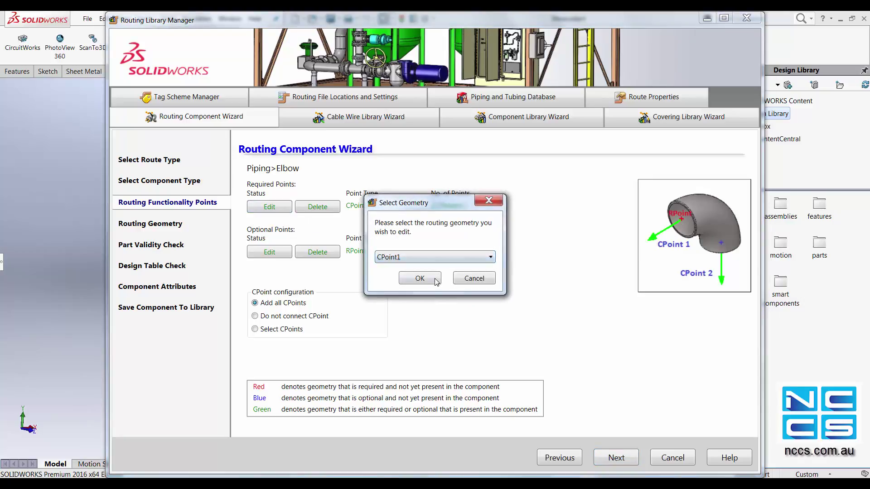
pyautogui.click(419, 278)
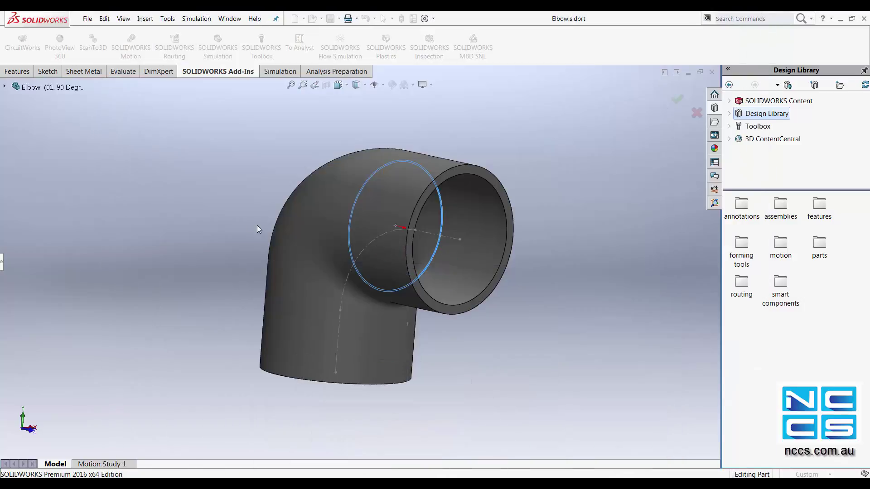
pyautogui.moveTo(252, 227); pyautogui.dragTo(240, 192, button='middle')
pyautogui.click(676, 99)
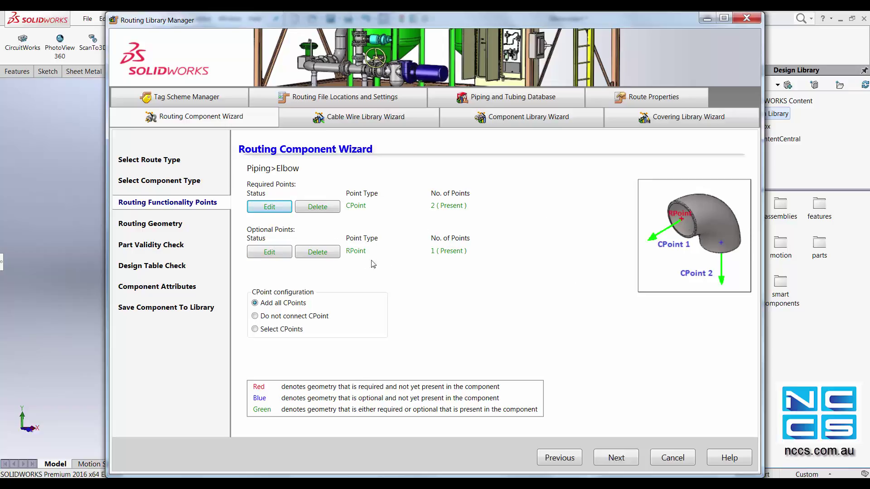
# Review the routing geometry, edit the ElbowArc sketch, and reach the Part Validity Check
pyautogui.click(614, 458)
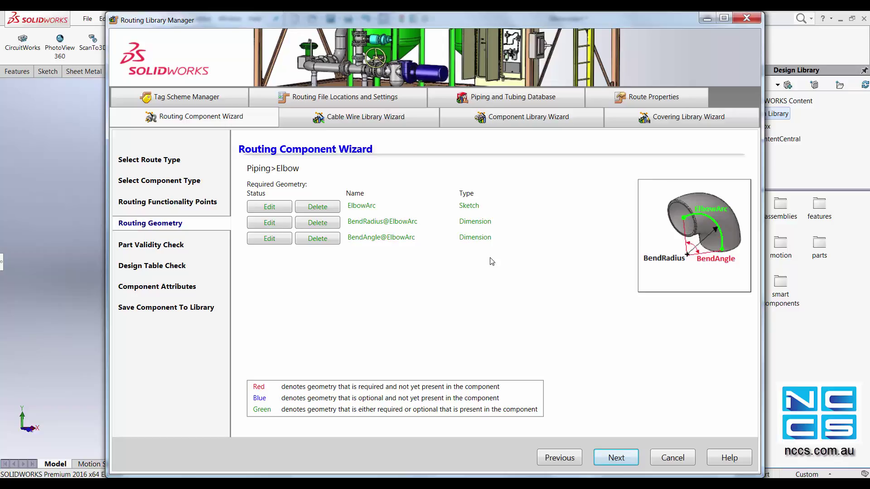
pyautogui.click(270, 206)
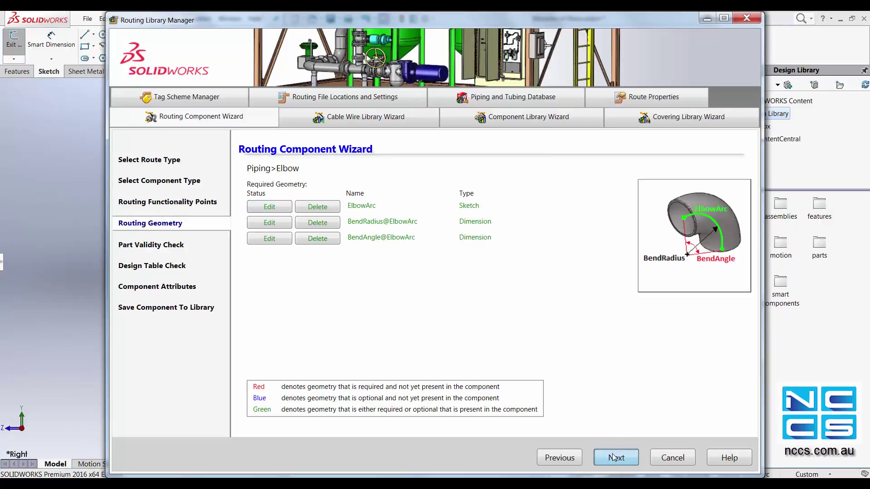
pyautogui.click(614, 458)
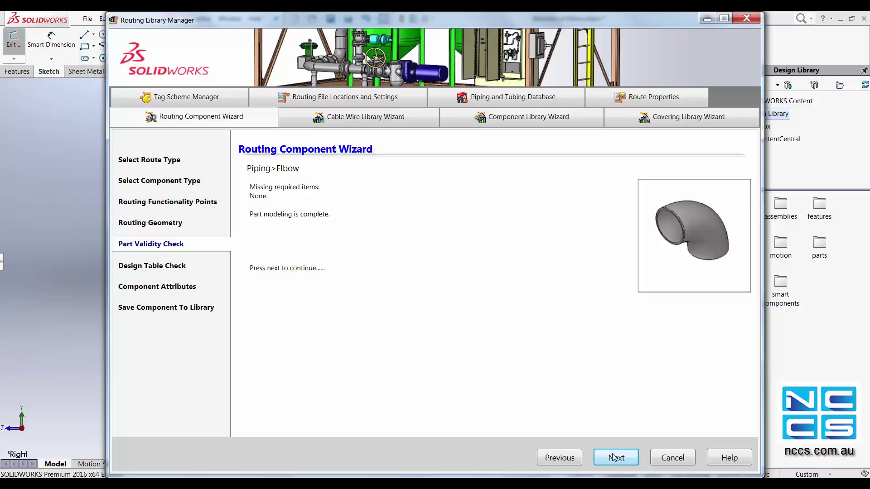
# Add a new Diameter@Route column header to the elbow's design table
pyautogui.click(614, 458)
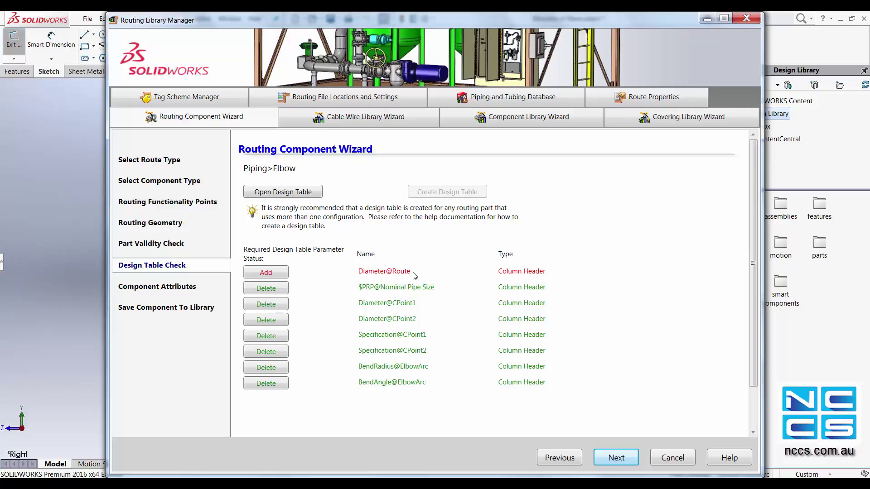
pyautogui.click(266, 274)
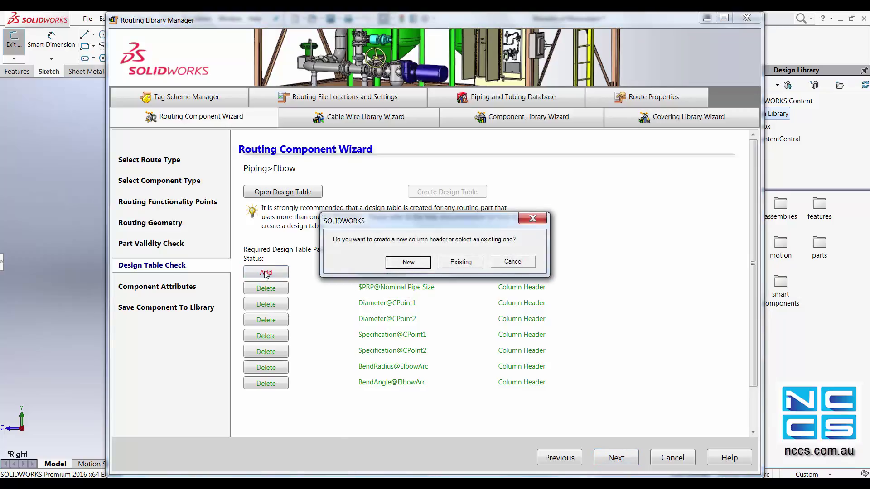
pyautogui.click(407, 262)
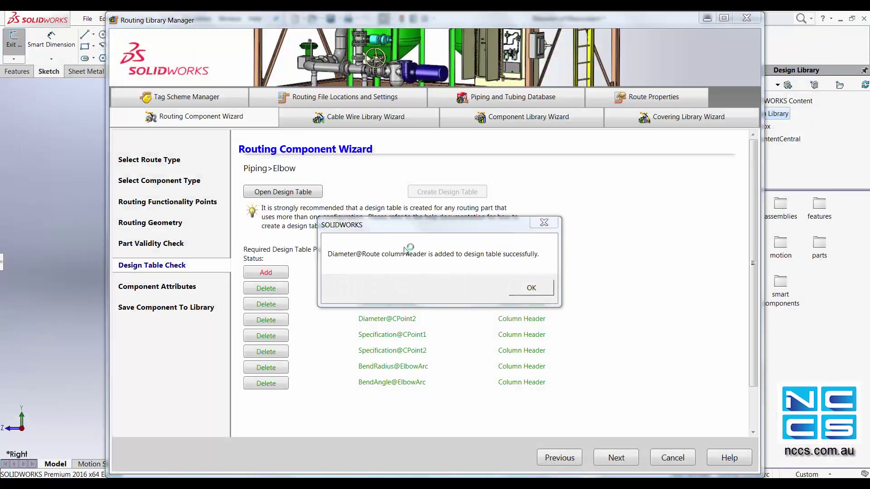
pyautogui.click(531, 288)
pyautogui.click(305, 197)
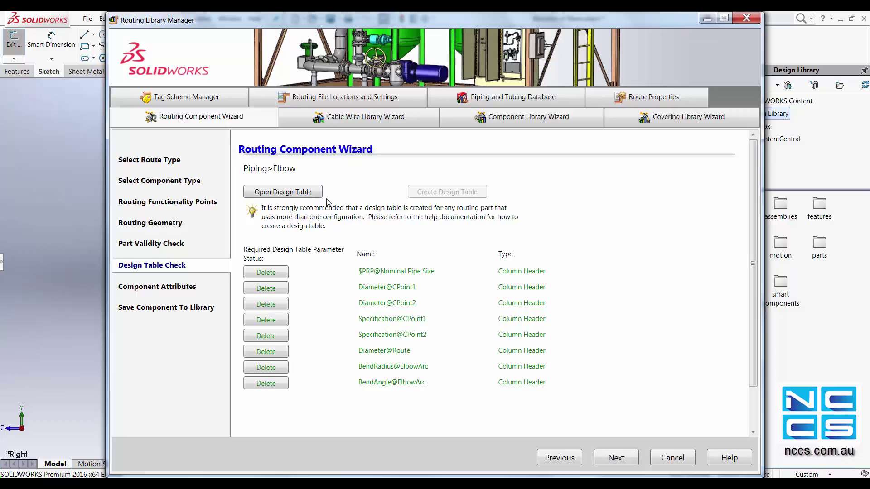
# Review component attributes for configurations 18. 45 Degree DN40 and 10. 90 Degree DN100
pyautogui.click(616, 458)
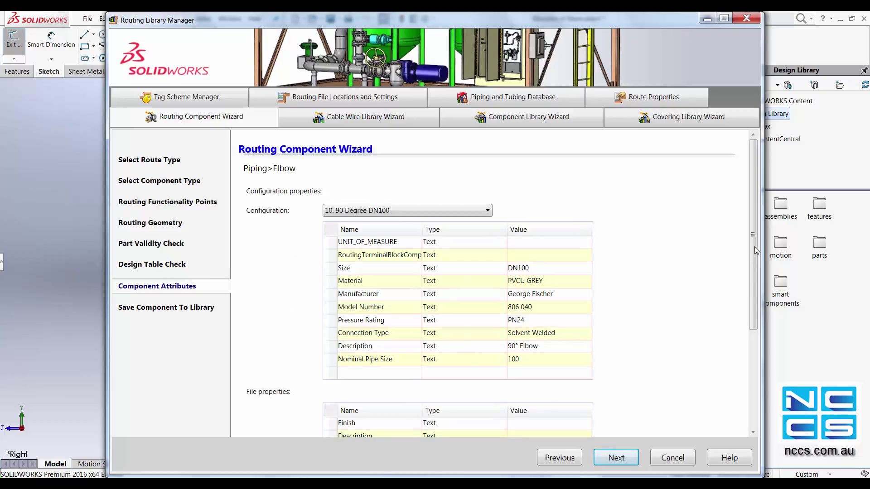
pyautogui.moveTo(758, 243); pyautogui.dragTo(752, 283)
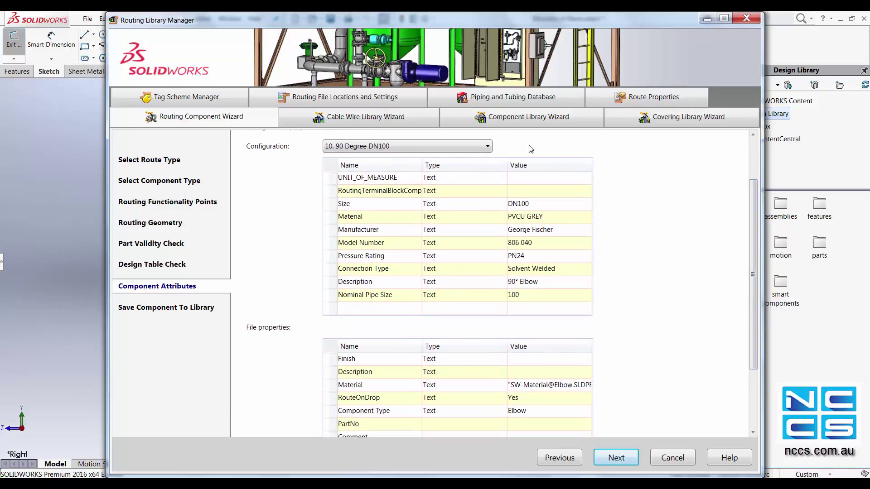
pyautogui.click(487, 146)
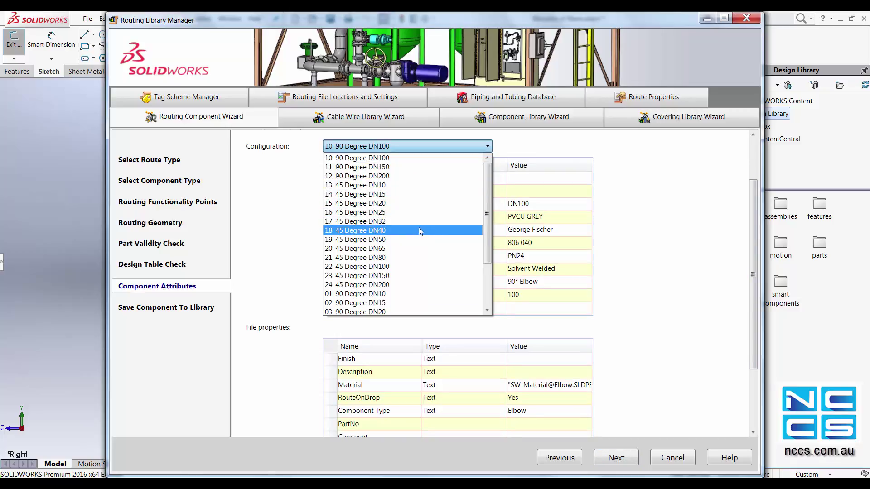
pyautogui.click(419, 230)
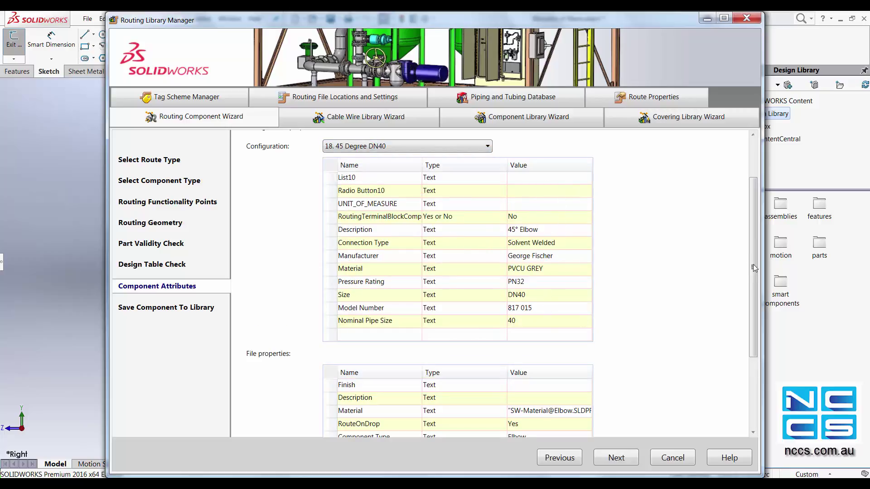
pyautogui.moveTo(755, 270); pyautogui.dragTo(751, 243)
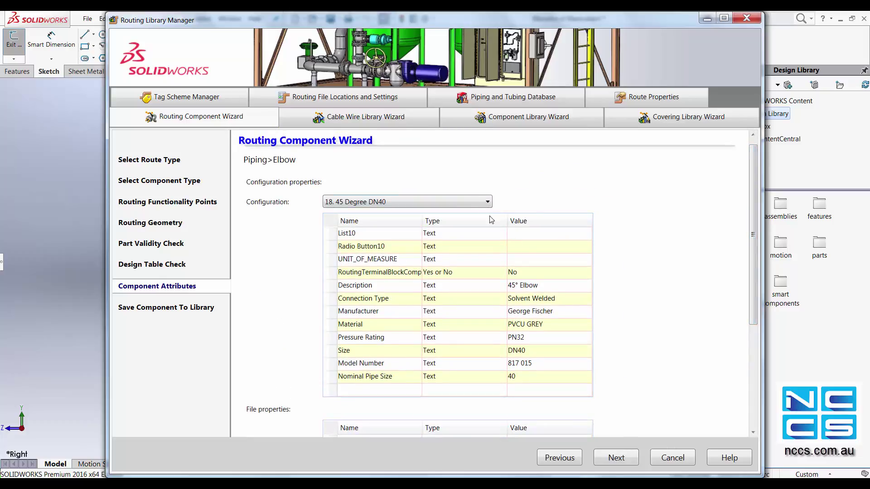
pyautogui.click(460, 201)
pyautogui.scroll(3, 443, 239)
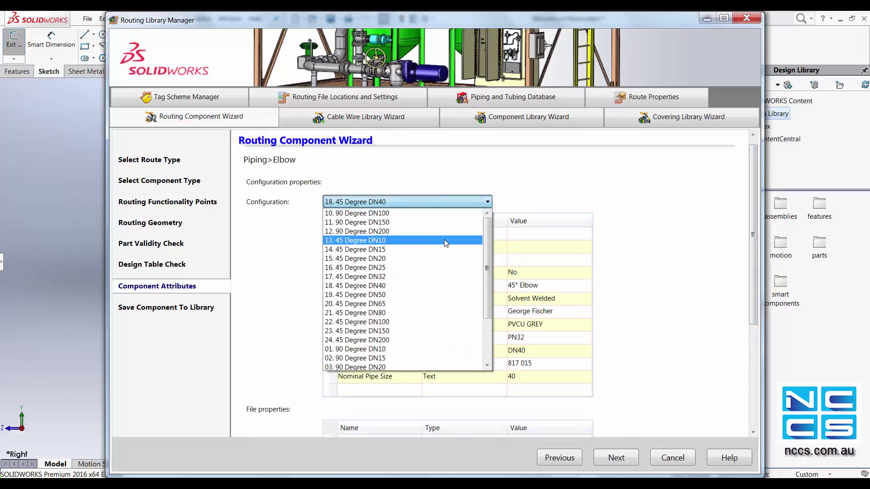
pyautogui.click(426, 213)
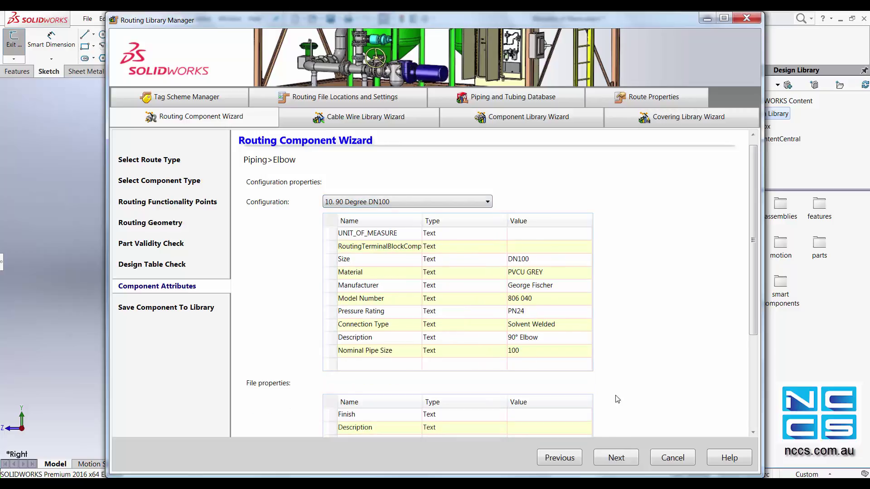
pyautogui.click(617, 459)
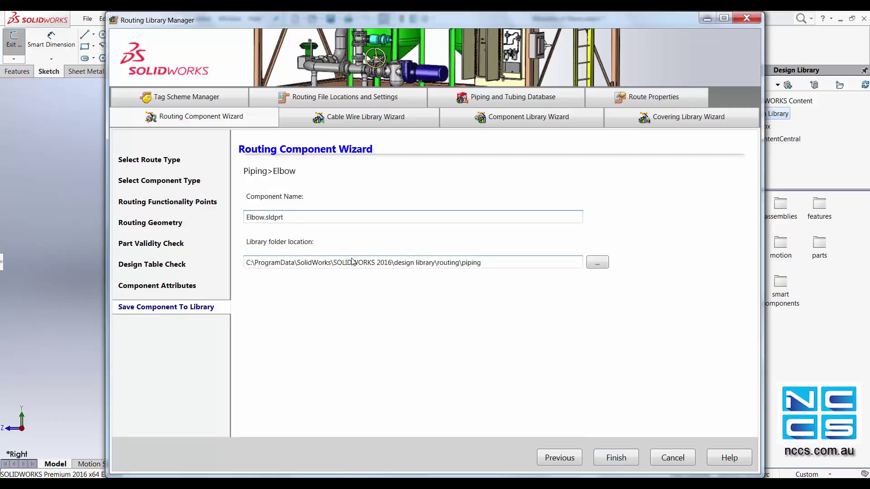
# Rename the library component to Elbow_example.sldprt
pyautogui.write('_example')
pyautogui.click(273, 263)
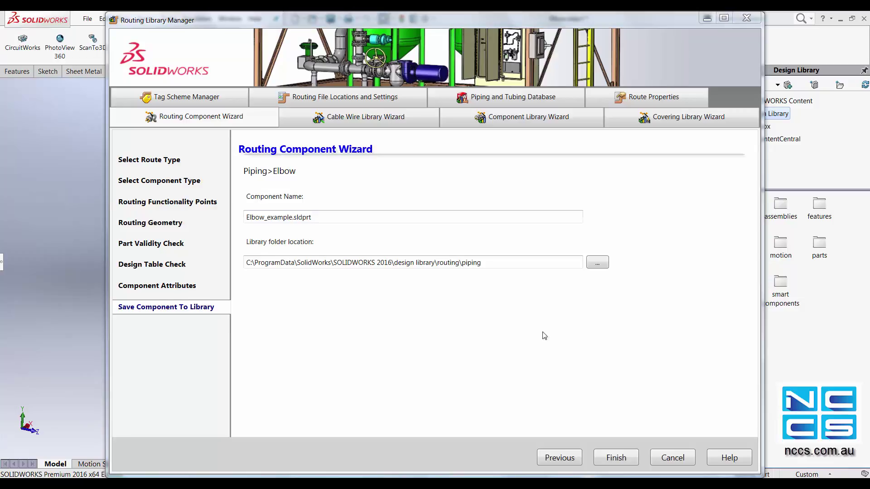
# Save Elbow_example and add it to the Piping & Tubing database
pyautogui.click(610, 460)
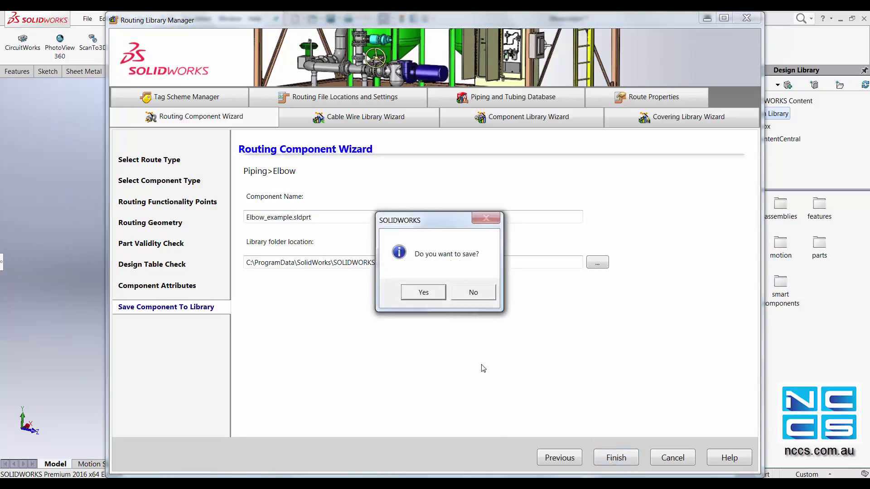
pyautogui.click(422, 294)
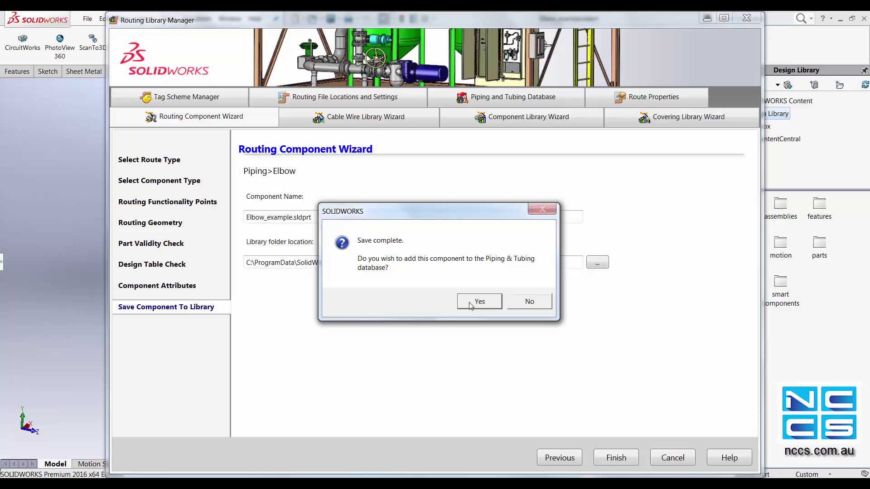
pyautogui.click(470, 305)
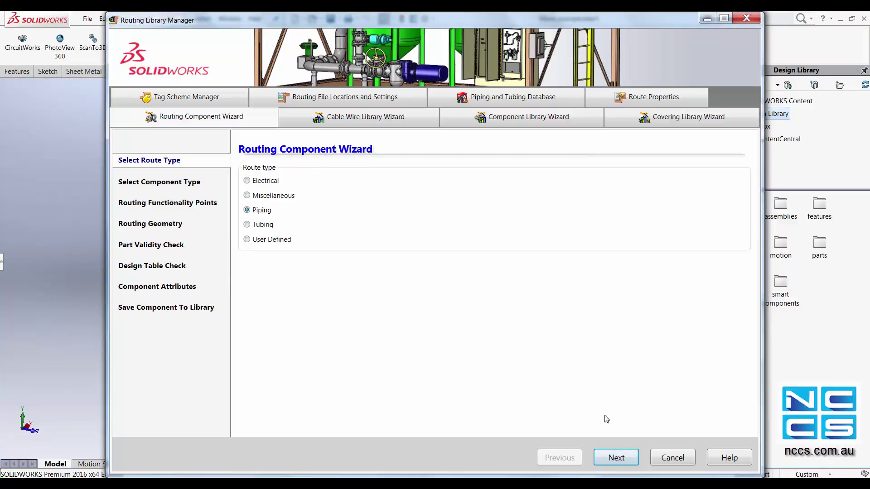
# Close the Routing Library Manager and the part, then expand the Design Library's routing folder
pyautogui.click(707, 18)
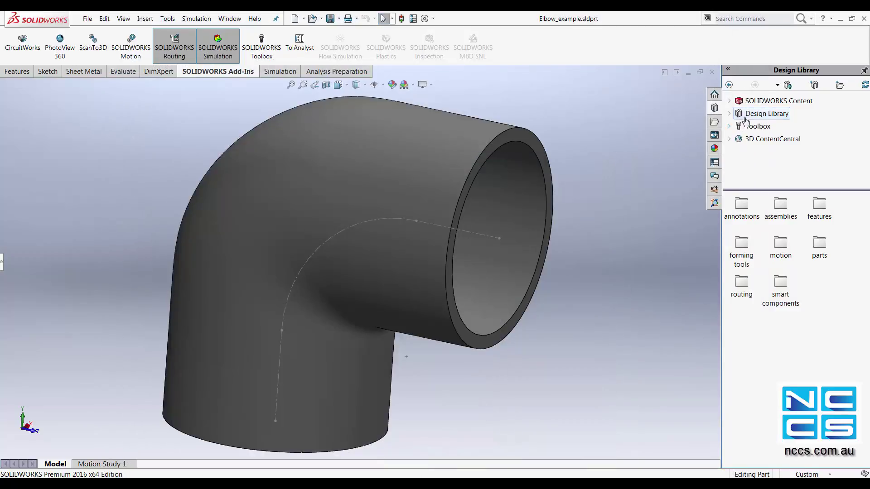
pyautogui.click(711, 72)
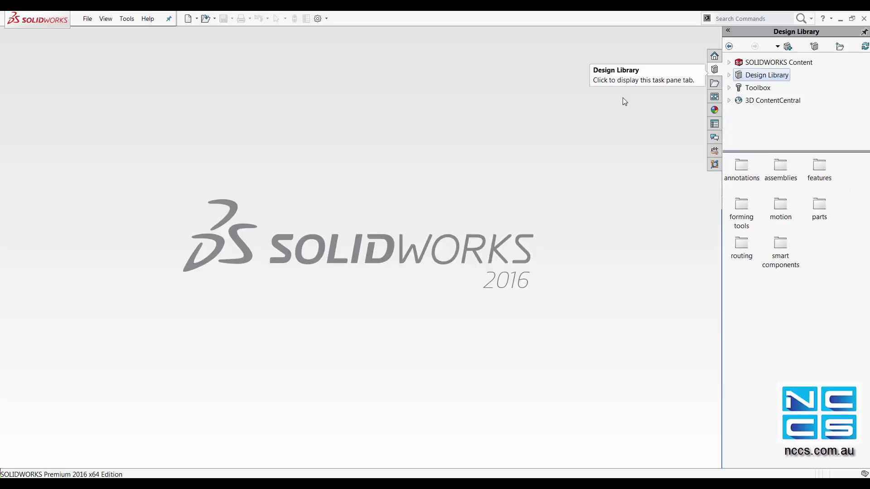
pyautogui.click(731, 75)
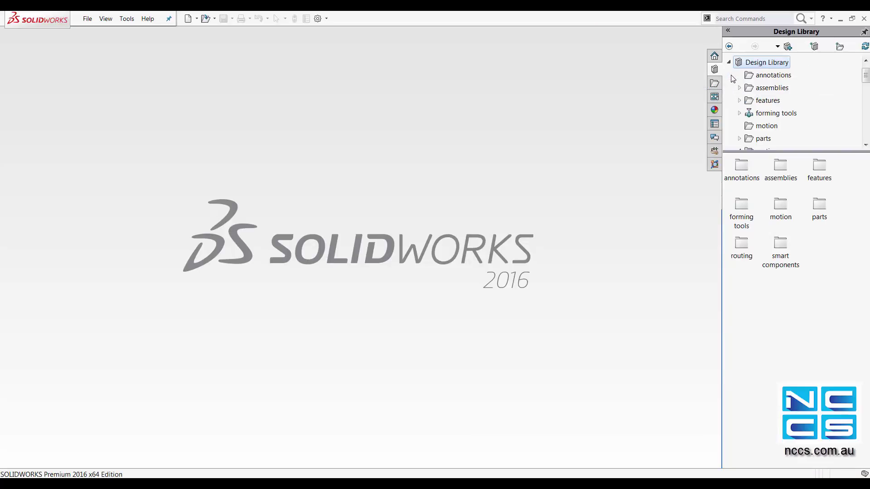
pyautogui.scroll(-2, 770, 113)
pyautogui.doubleClick(796, 114)
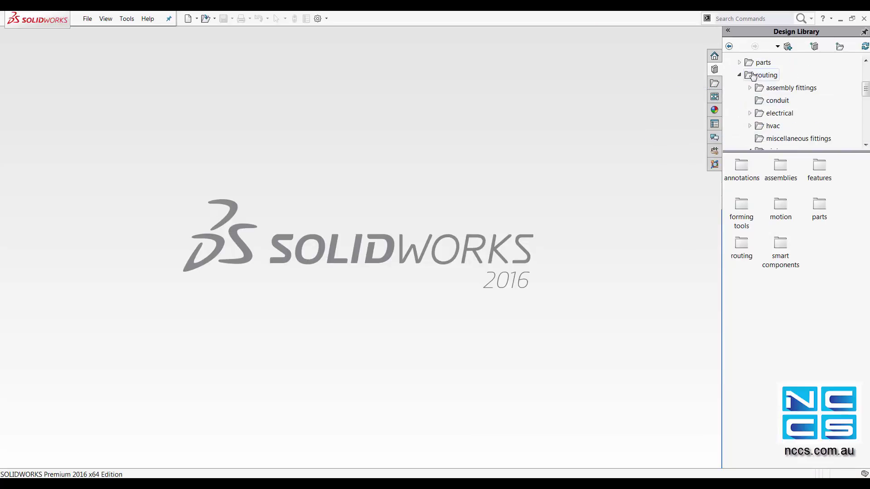
# Browse to piping > elbows in the Design Library and select Elbow_example
pyautogui.scroll(-1, 743, 80)
pyautogui.scroll(-1, 757, 88)
pyautogui.click(760, 101)
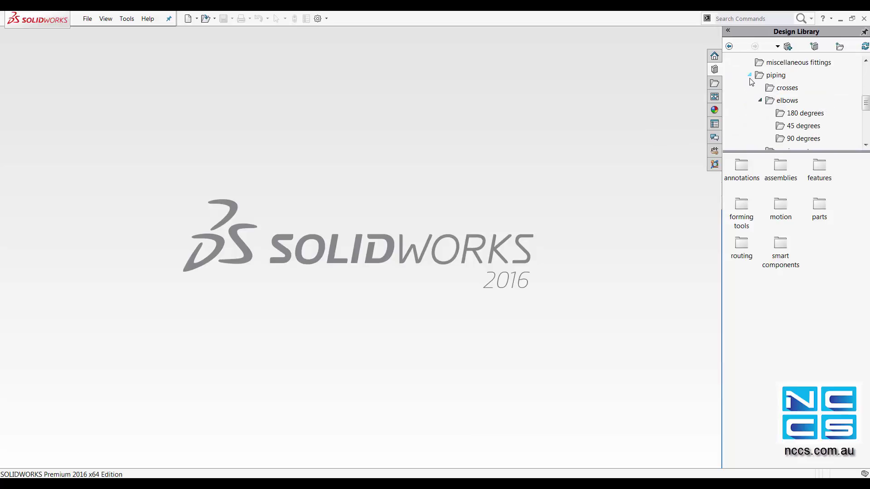
pyautogui.click(782, 100)
pyautogui.click(772, 76)
pyautogui.click(742, 166)
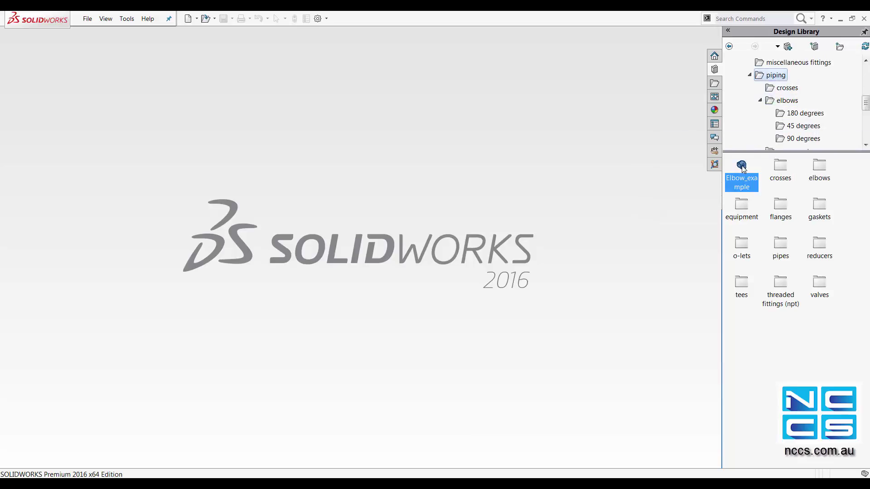
# Copy Elbow_example into the 90 degrees folder and open it from there as a part
pyautogui.moveTo(743, 169); pyautogui.dragTo(799, 142)
pyautogui.click(799, 139)
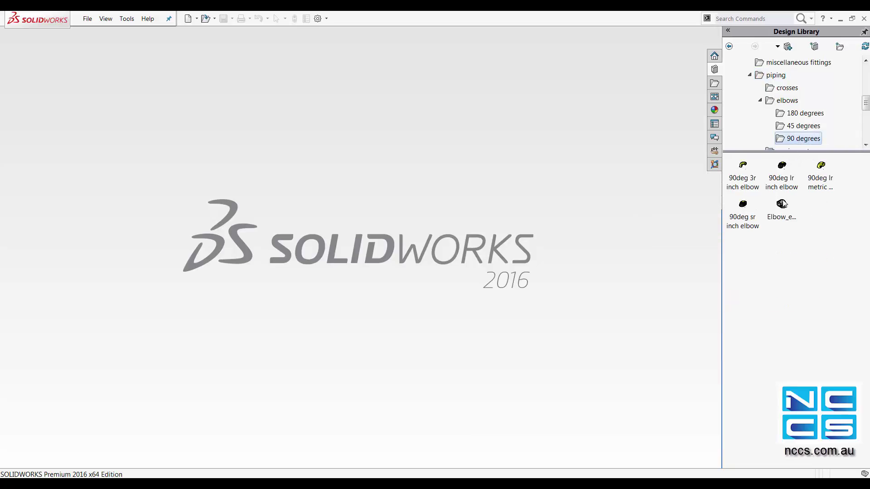
pyautogui.moveTo(782, 204); pyautogui.dragTo(424, 172)
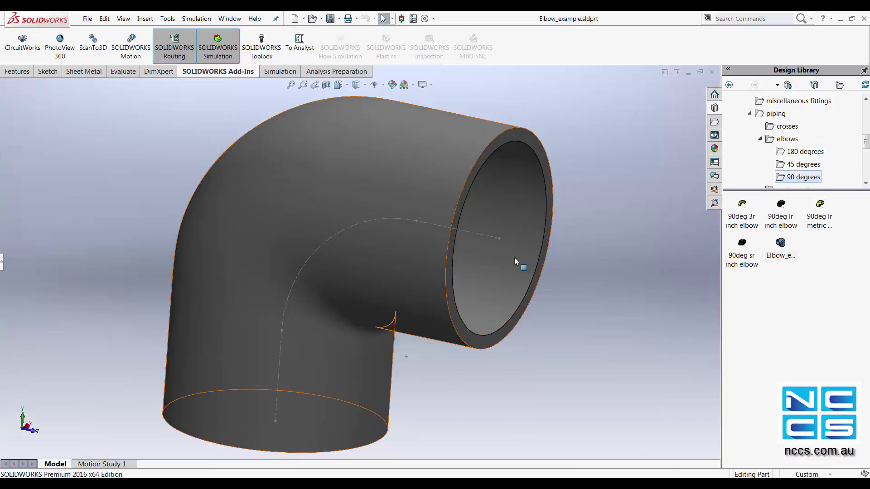
pyautogui.scroll(4, 357, 253)
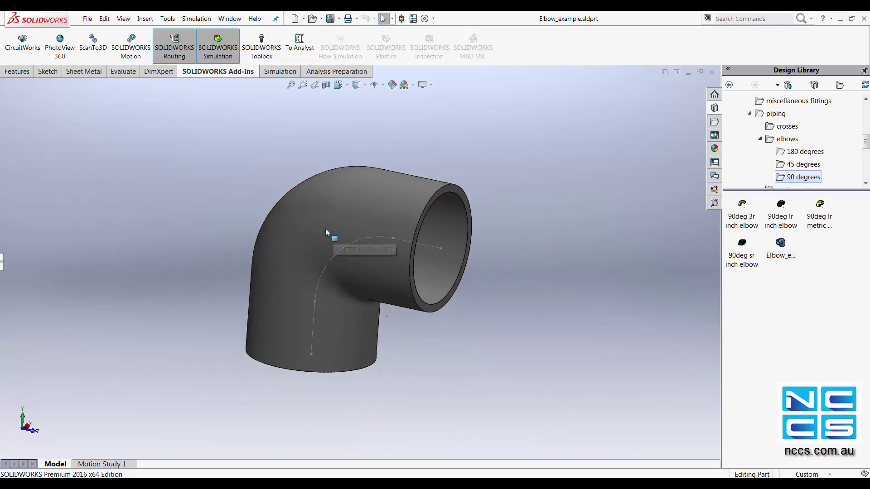
pyautogui.scroll(-2, 325, 229)
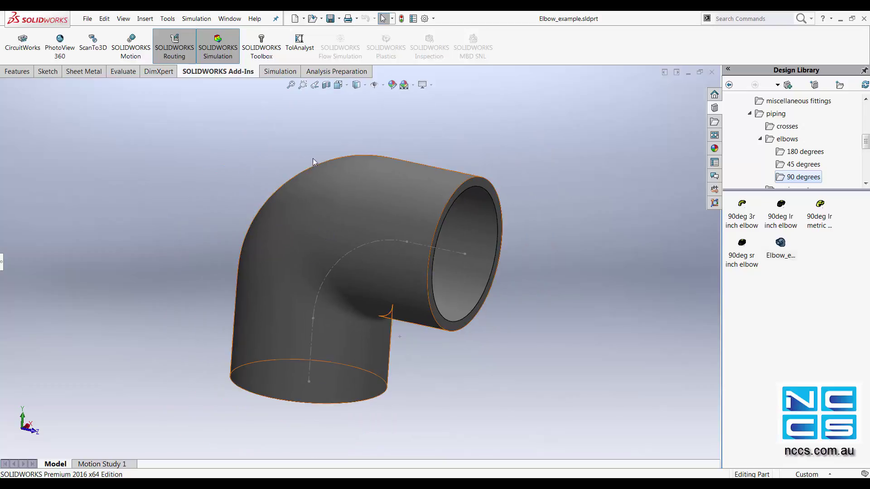